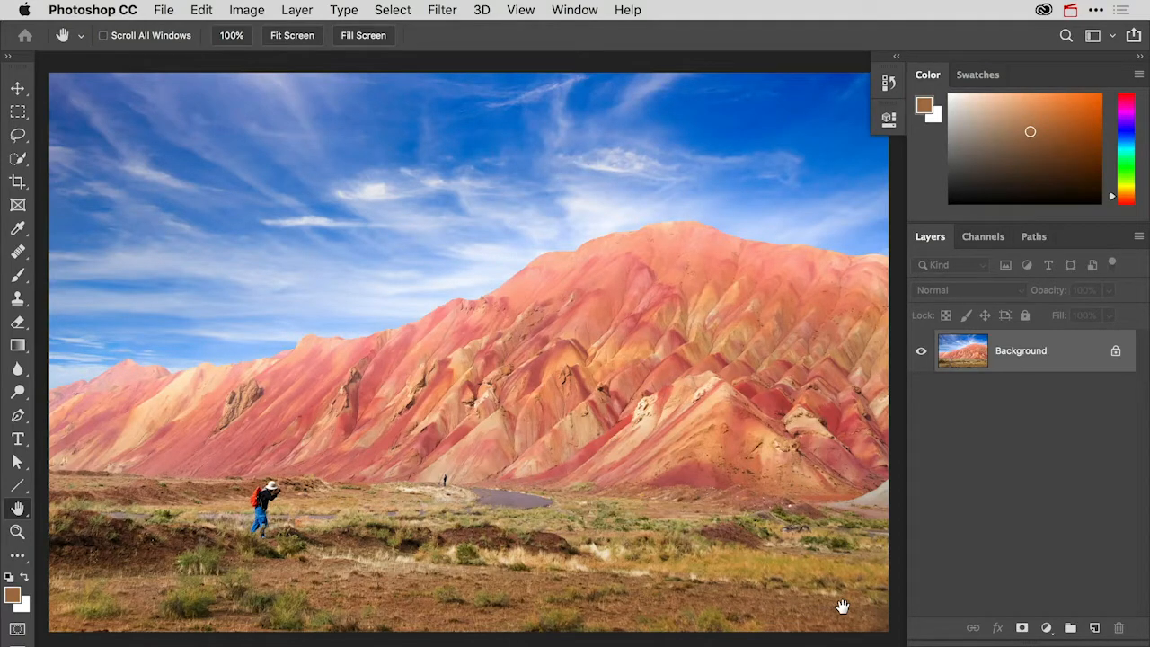
Step: Duplicate the Background layer and remove the small distant figure at the mountain's base with the Healing Brush at size 20
{"action": "key", "text": "super+j"}
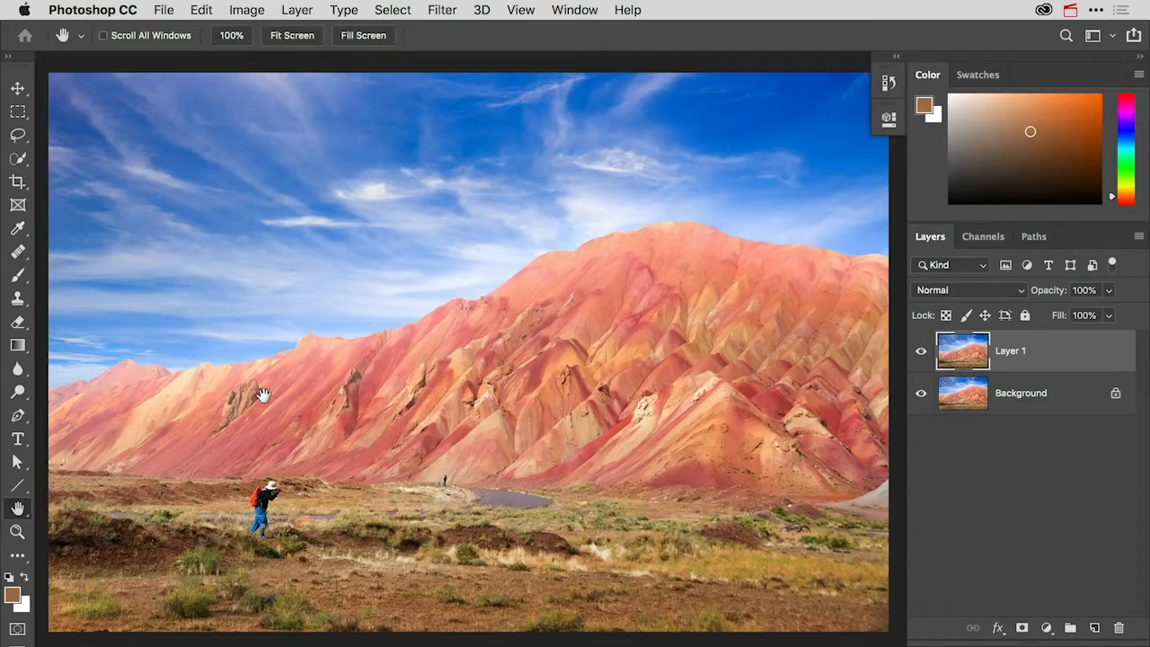
{"action": "left_click", "coordinate": [18, 532]}
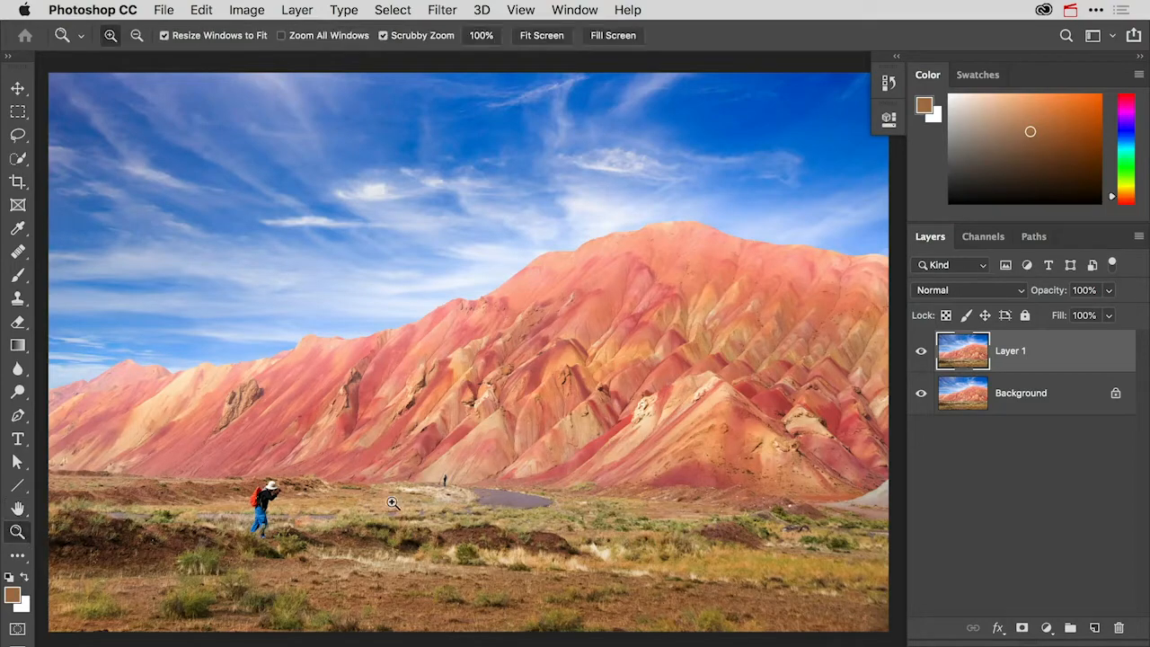
{"action": "left_click_drag", "start_coordinate": [436, 485], "coordinate": [400, 376]}
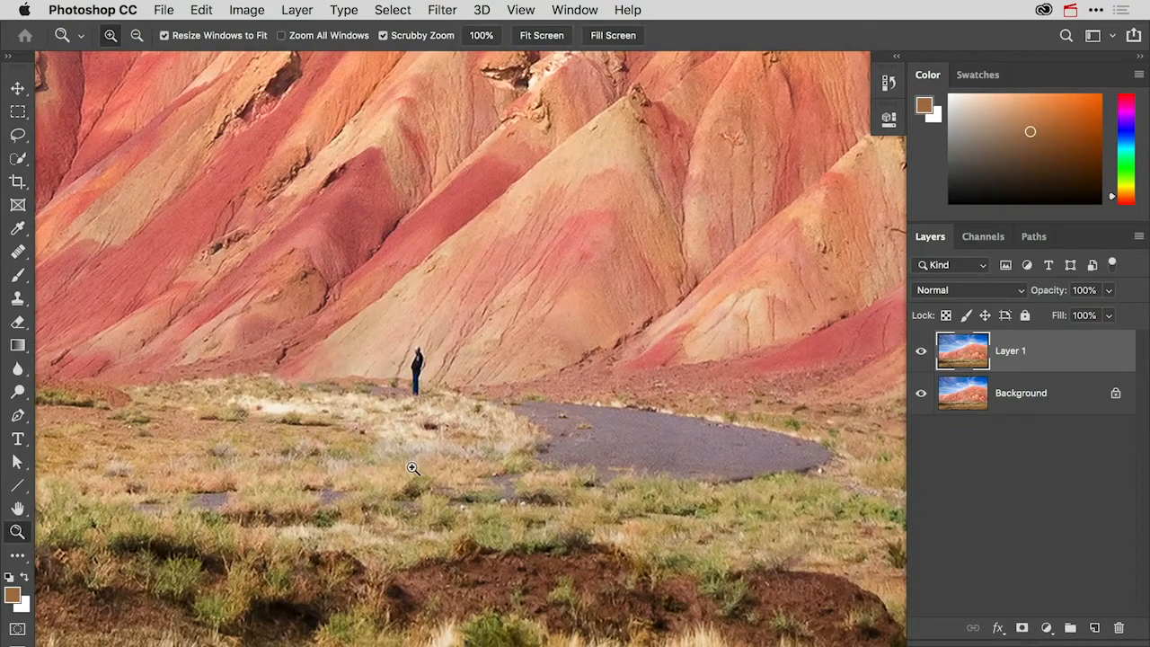
{"action": "left_click_drag", "start_coordinate": [19, 254], "coordinate": [20, 256]}
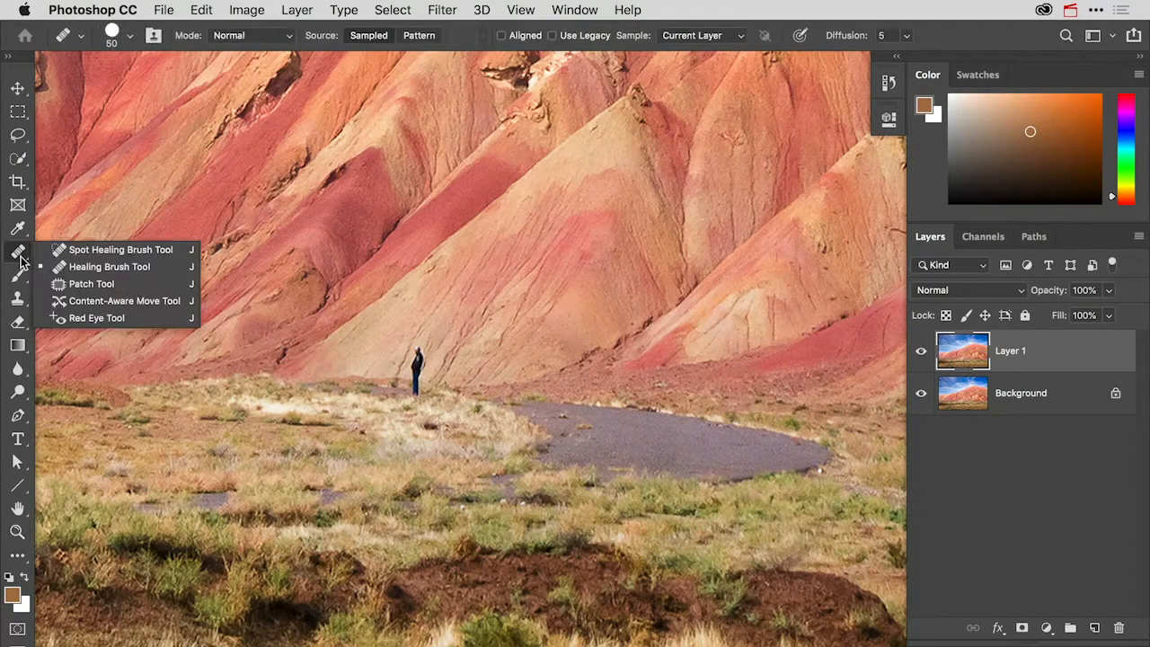
{"action": "left_click", "coordinate": [58, 268]}
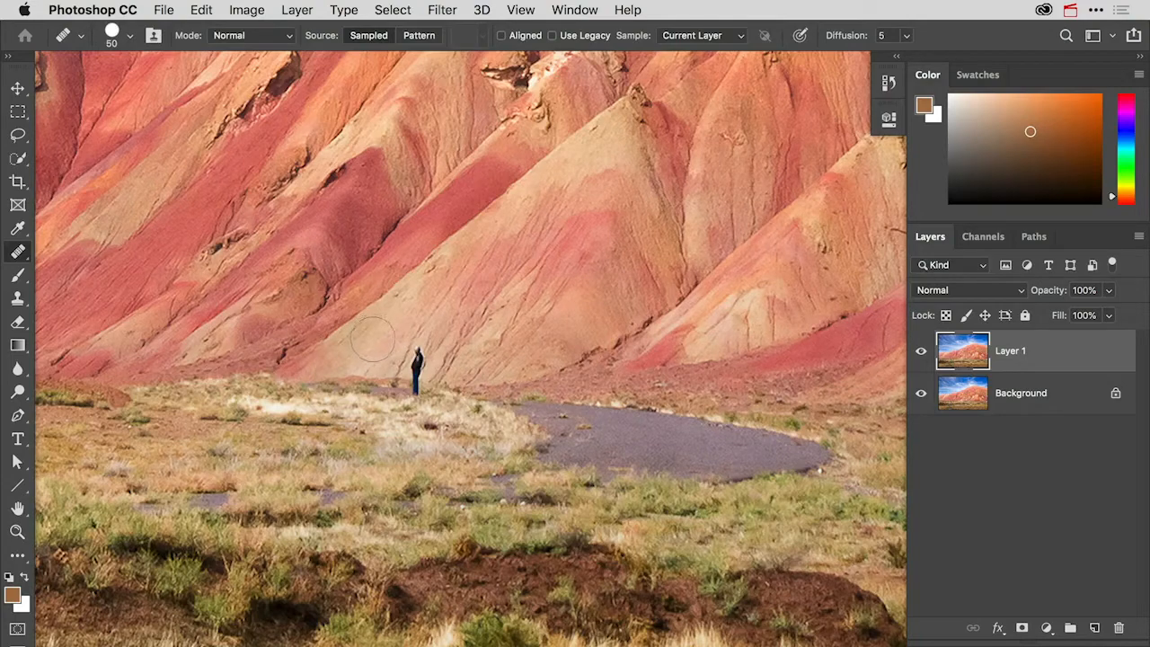
{"action": "key", "text": "bracketleft"}
{"action": "key", "text": "bracketleft"}
{"action": "key", "text": "bracketleft"}
{"action": "mouse_move", "coordinate": [418, 363]}
{"action": "left_mouse_down"}
{"action": "mouse_move", "coordinate": [420, 343]}
{"action": "mouse_move", "coordinate": [426, 364]}
{"action": "mouse_move", "coordinate": [439, 359]}
{"action": "left_mouse_up"}
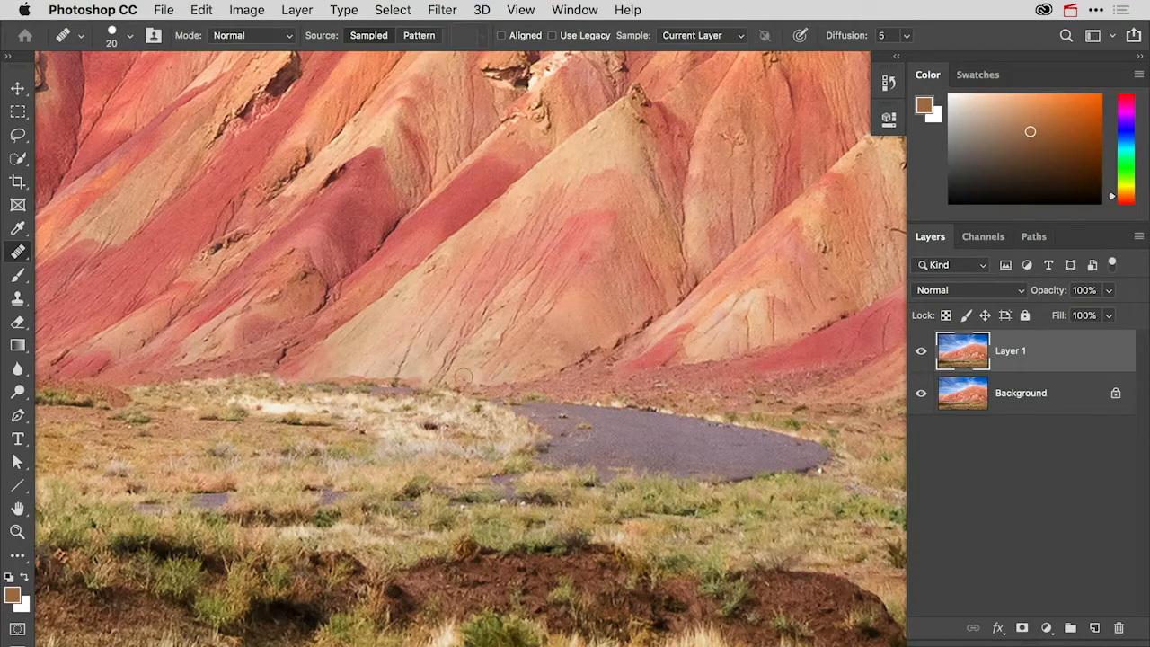
Step: Set the Healing Brush size to 100 for working on the photographer with the orange backpack
{"action": "left_click_drag", "start_coordinate": [296, 444], "coordinate": [478, 380]}
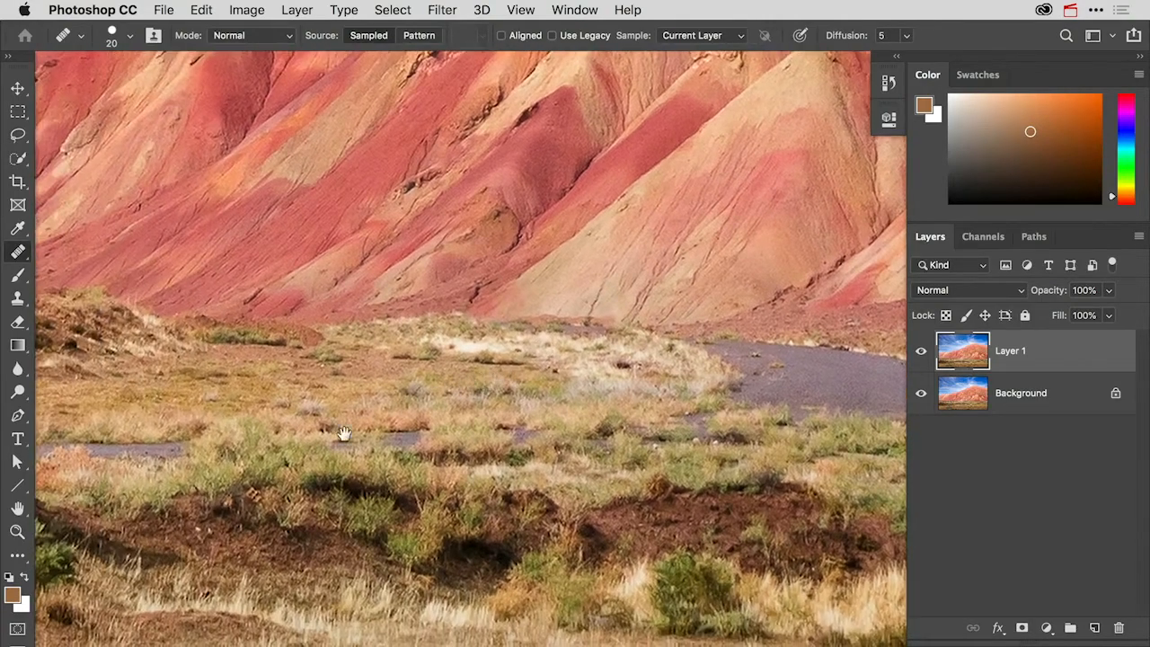
{"action": "left_click_drag", "start_coordinate": [344, 434], "coordinate": [527, 416]}
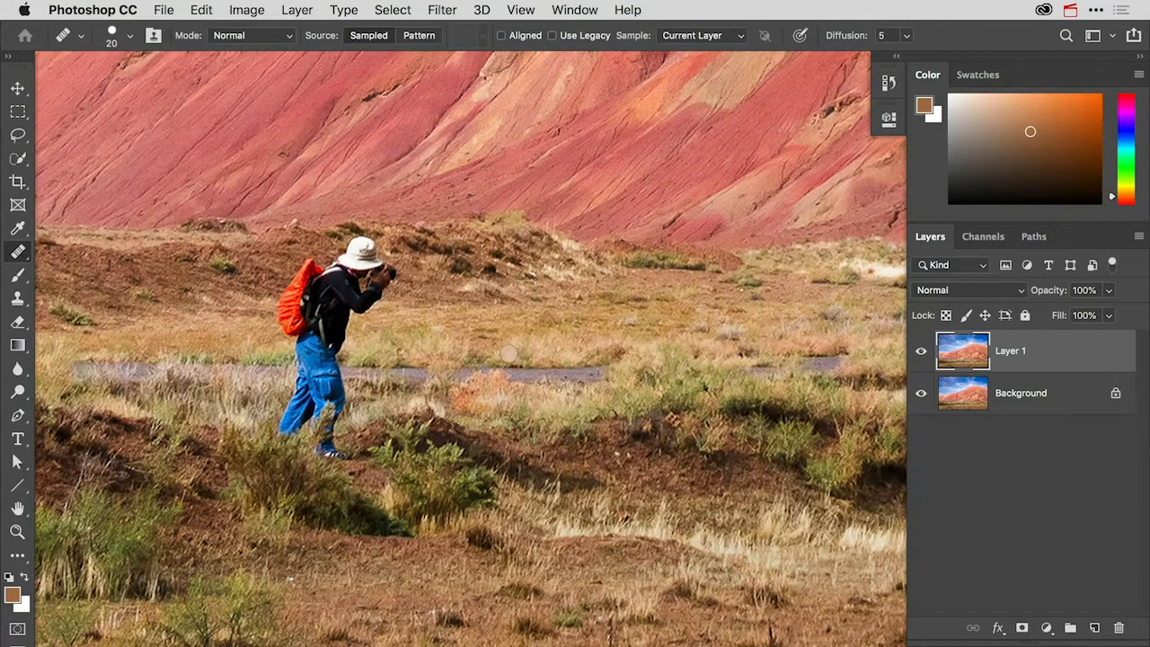
{"action": "key", "text": "bracketright"}
{"action": "key", "text": "bracketright"}
{"action": "key", "text": "bracketright"}
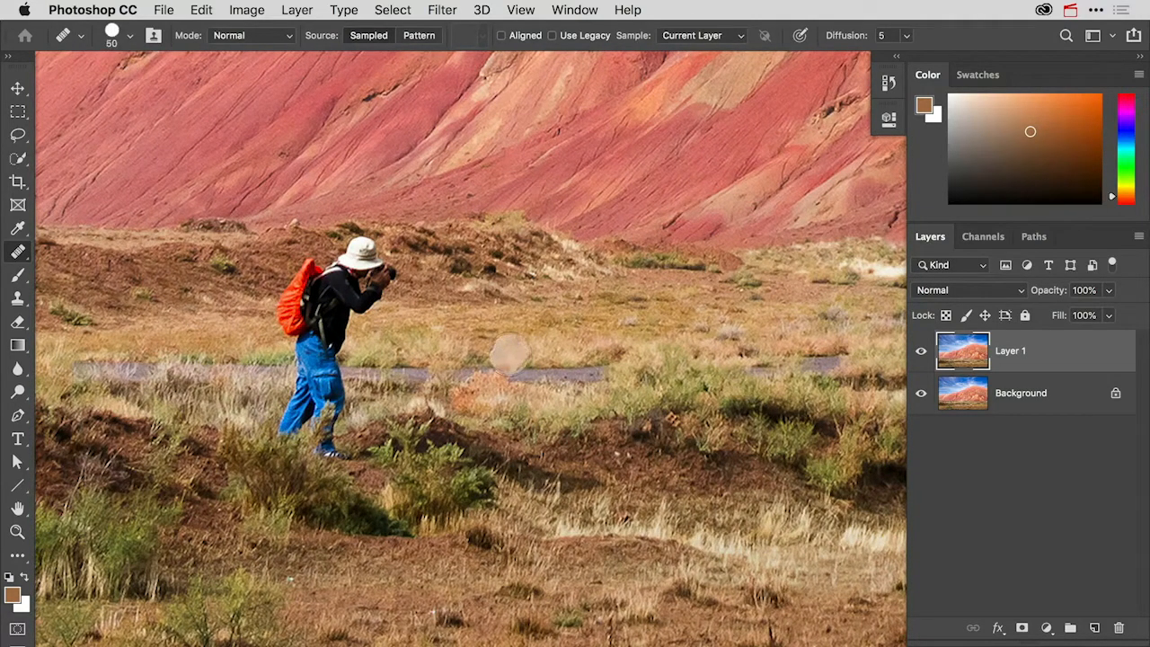
{"action": "key", "text": "bracketright"}
{"action": "key", "text": "bracketright"}
{"action": "key", "text": "bracketright"}
{"action": "key", "text": "bracketright"}
{"action": "key", "text": "bracketright"}
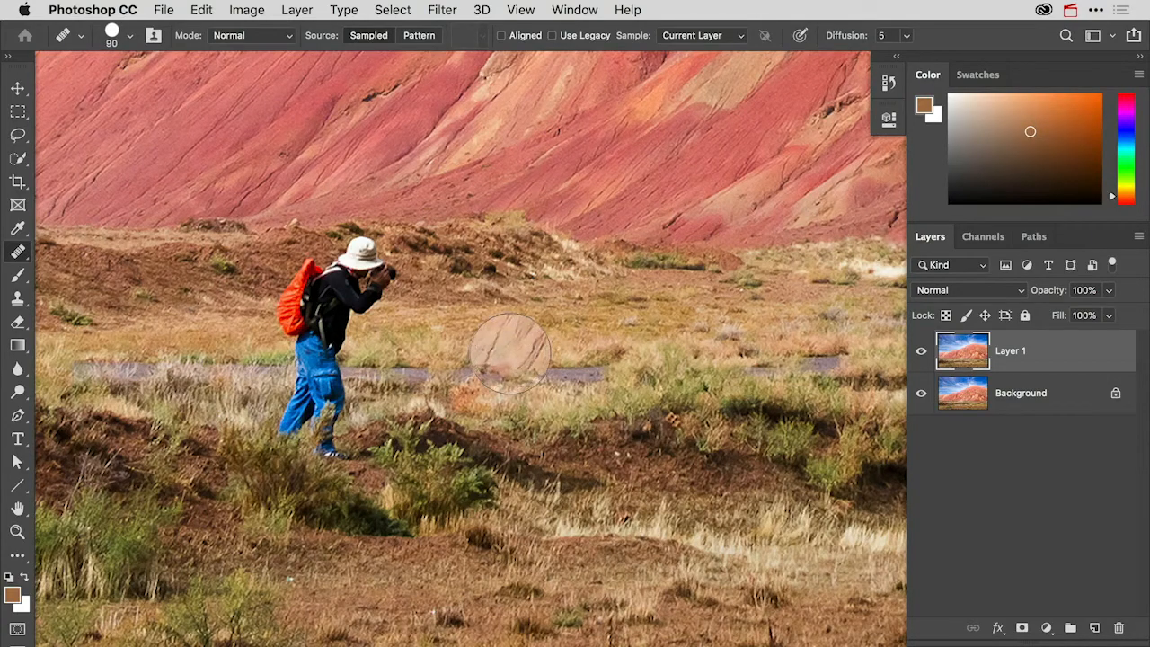
Step: Try to heal over the photographer's legs using the road strip beside him as the source, and undo the strokes
{"action": "mouse_move", "coordinate": [523, 360]}
{"action": "left_mouse_down"}
{"action": "mouse_move", "coordinate": [558, 363]}
{"action": "mouse_move", "coordinate": [549, 377]}
{"action": "left_mouse_up"}
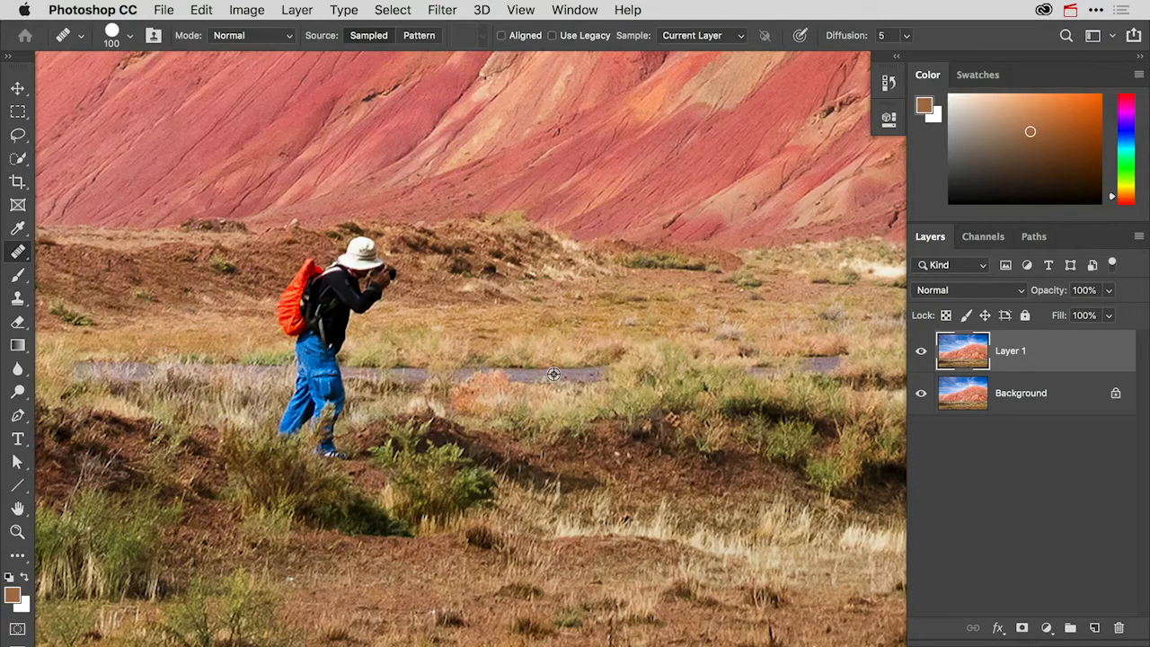
{"action": "left_click", "coordinate": [551, 373], "text": "alt"}
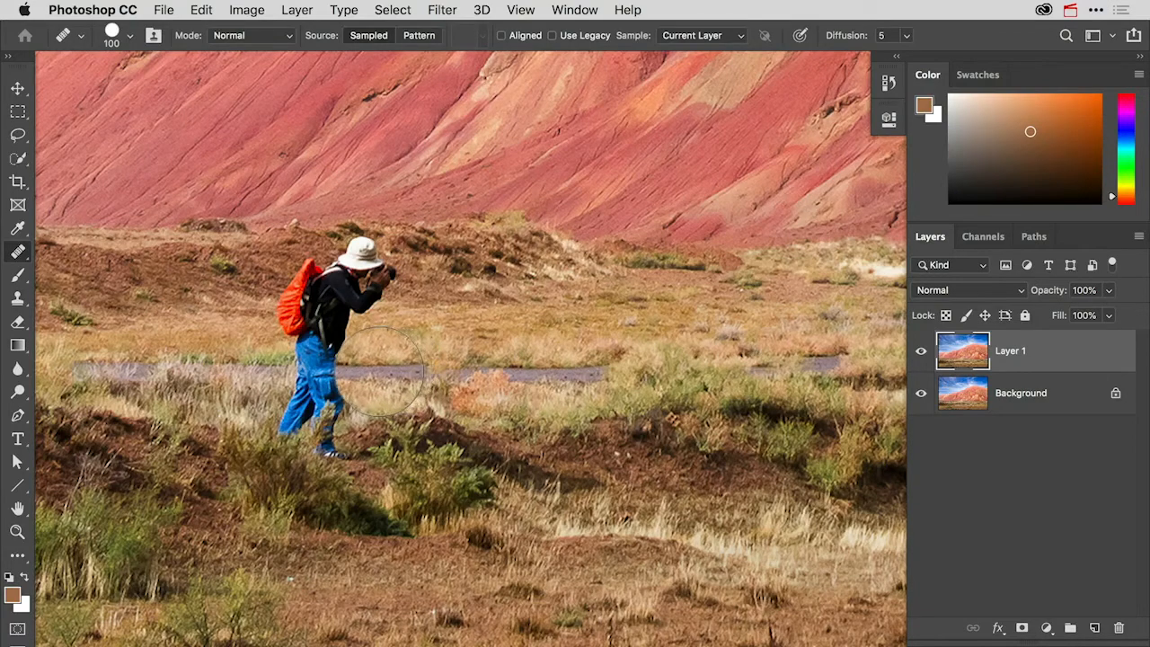
{"action": "mouse_move", "coordinate": [379, 372]}
{"action": "left_mouse_down"}
{"action": "mouse_move", "coordinate": [316, 371]}
{"action": "mouse_move", "coordinate": [331, 394]}
{"action": "mouse_move", "coordinate": [285, 384]}
{"action": "mouse_move", "coordinate": [304, 410]}
{"action": "mouse_move", "coordinate": [329, 407]}
{"action": "mouse_move", "coordinate": [332, 437]}
{"action": "left_mouse_up"}
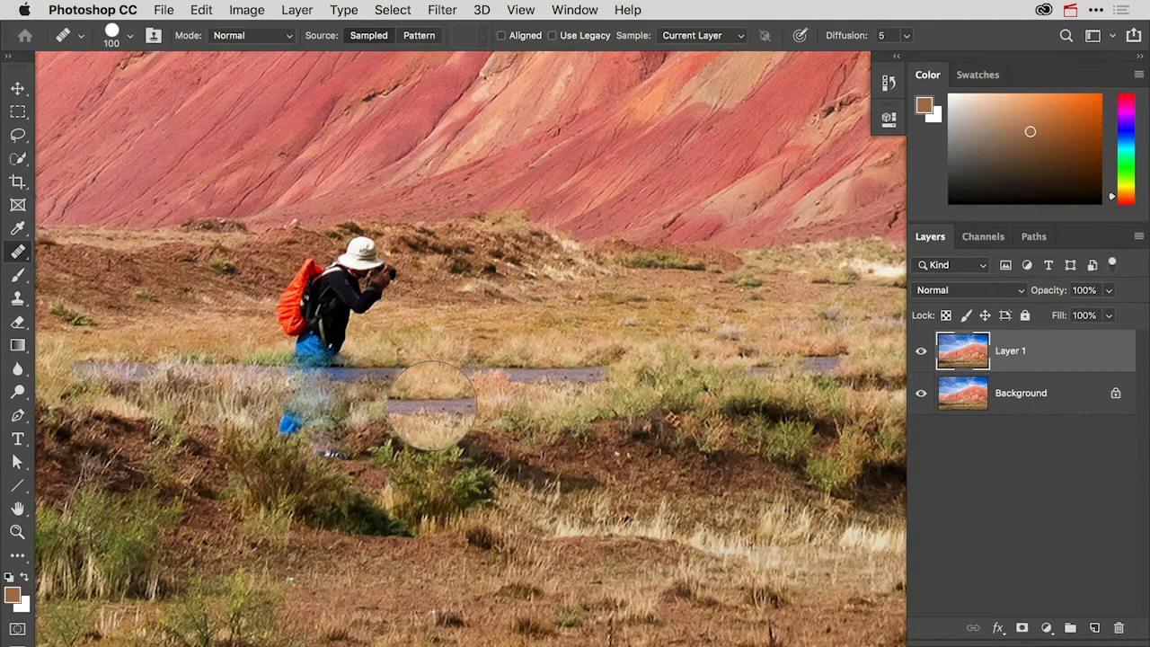
{"action": "key", "text": "super+z"}
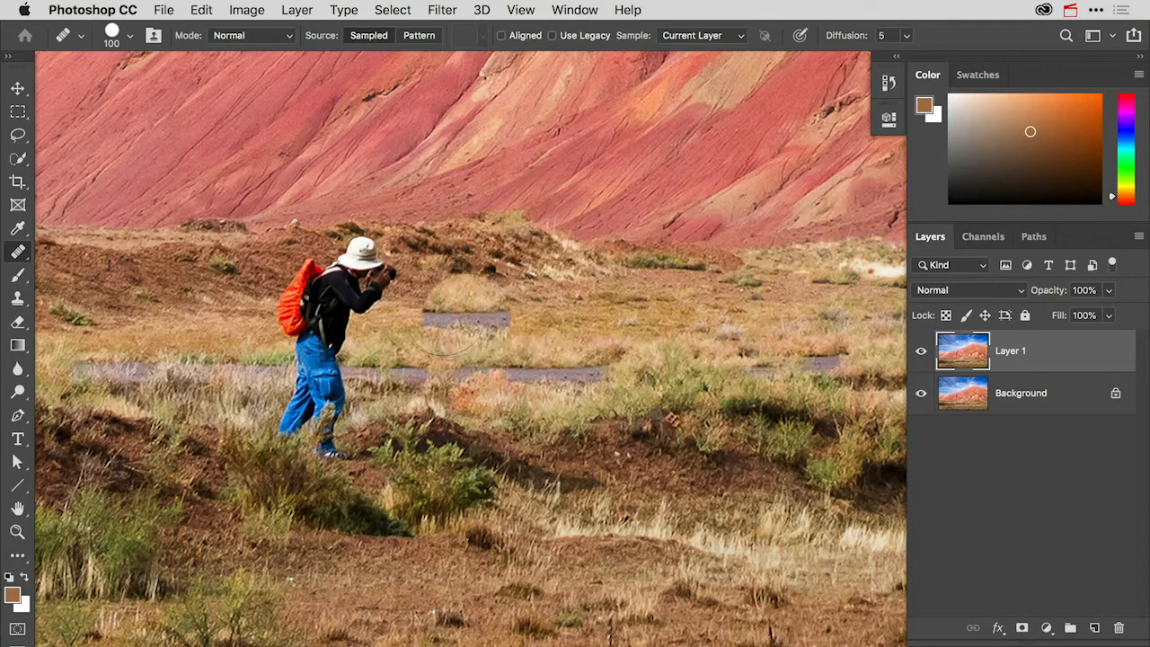
Step: Paint over the photographer's waist and orange backpack with the Brush tool, using colors sampled from the surrounding ground
{"action": "left_click", "coordinate": [17, 275]}
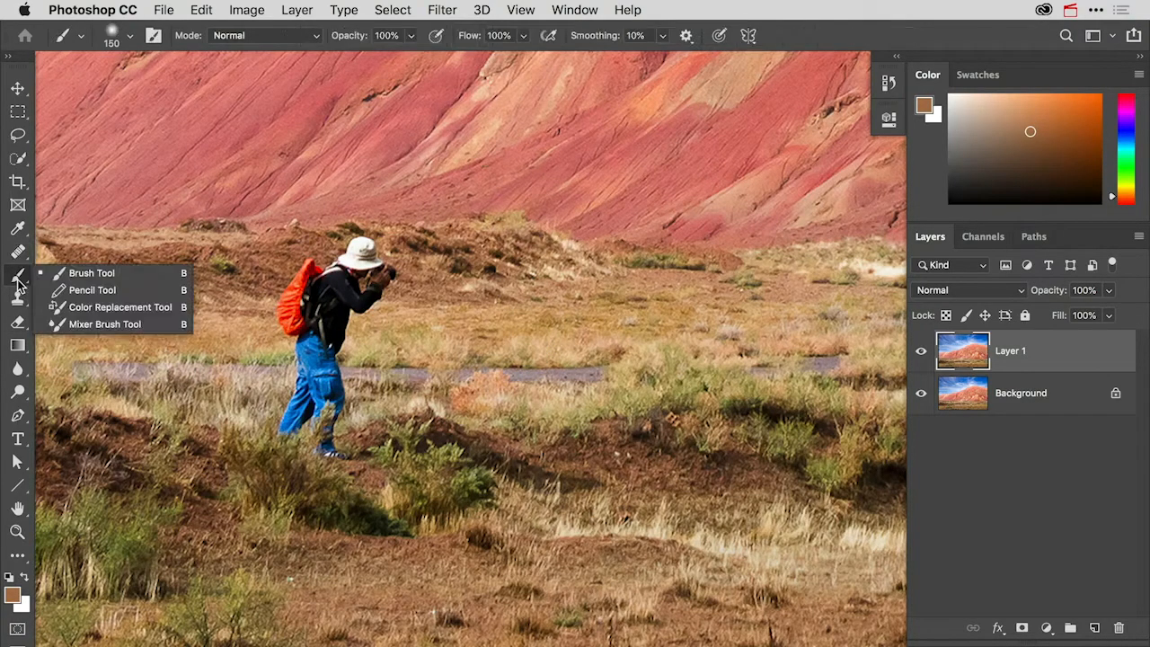
{"action": "left_click", "coordinate": [72, 278]}
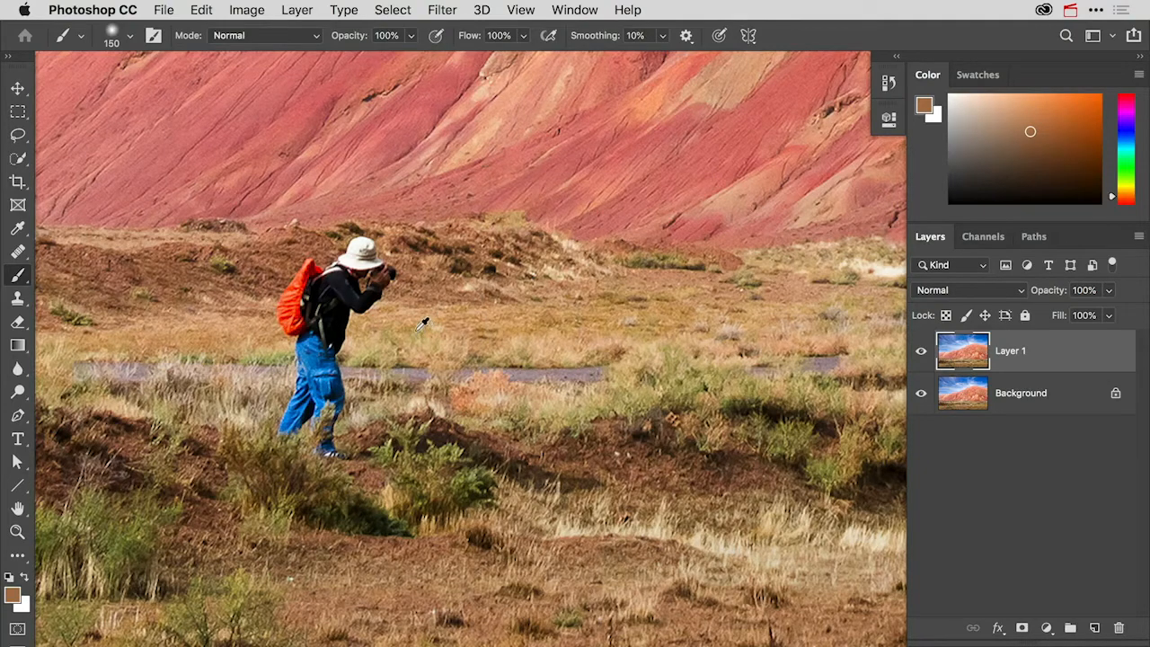
{"action": "left_click", "coordinate": [418, 328], "text": "alt"}
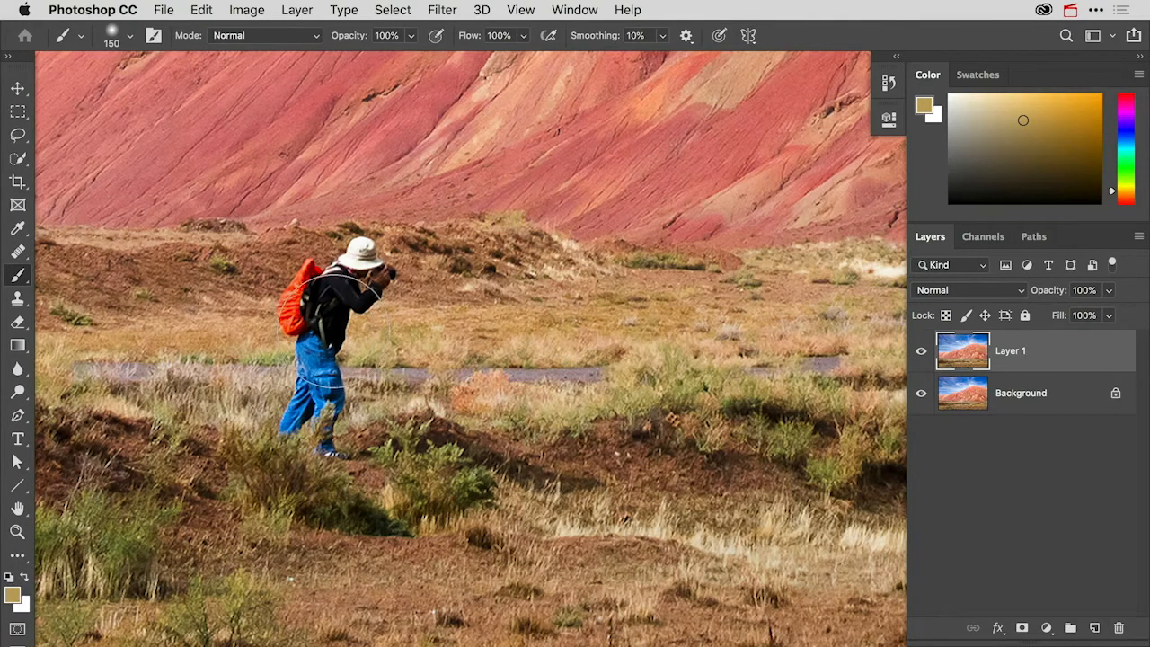
{"action": "mouse_move", "coordinate": [338, 331]}
{"action": "left_mouse_down"}
{"action": "mouse_move", "coordinate": [297, 336]}
{"action": "mouse_move", "coordinate": [311, 349]}
{"action": "mouse_move", "coordinate": [322, 345]}
{"action": "mouse_move", "coordinate": [309, 335]}
{"action": "left_mouse_up"}
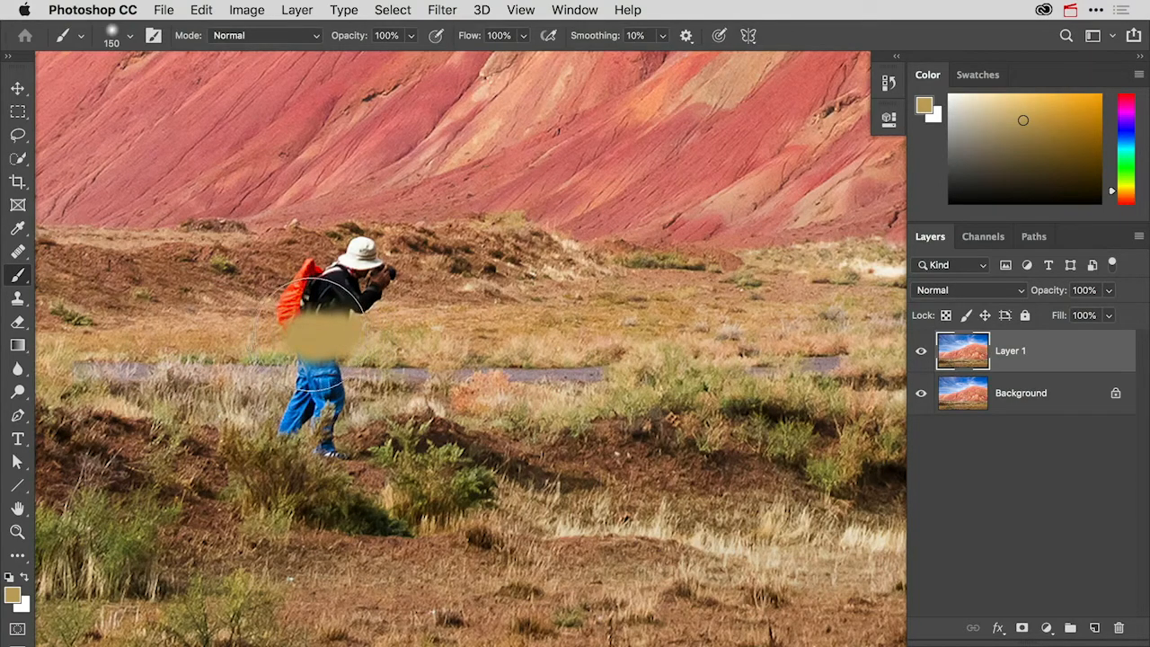
{"action": "left_click", "coordinate": [251, 315], "text": "alt"}
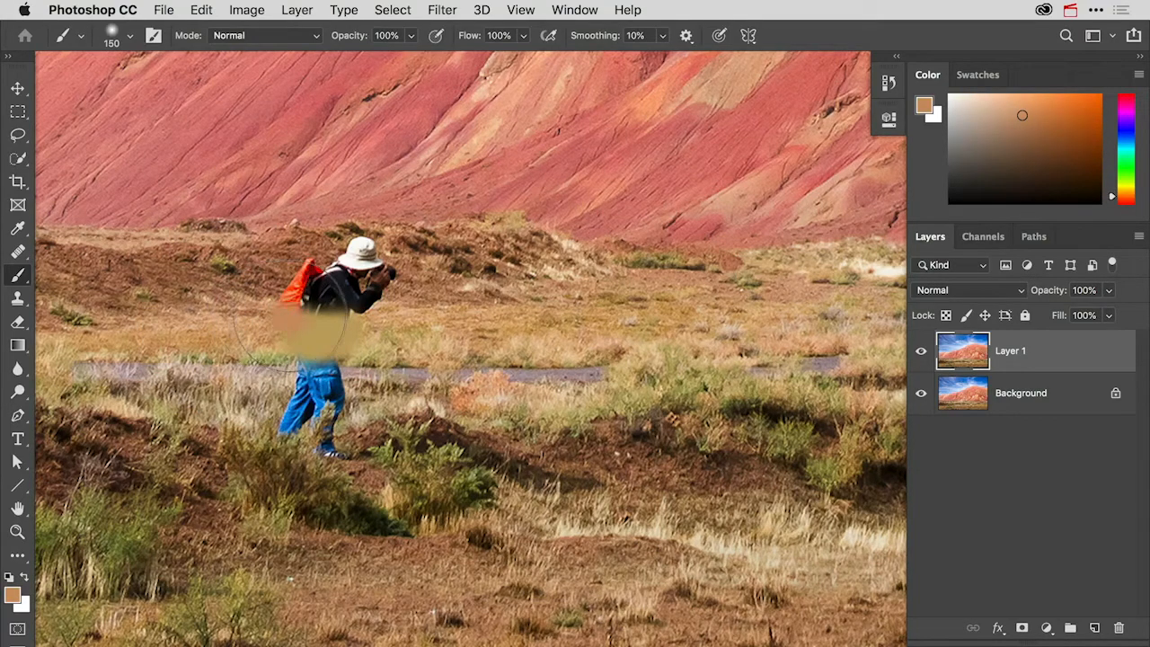
{"action": "left_click_drag", "start_coordinate": [290, 316], "coordinate": [295, 312]}
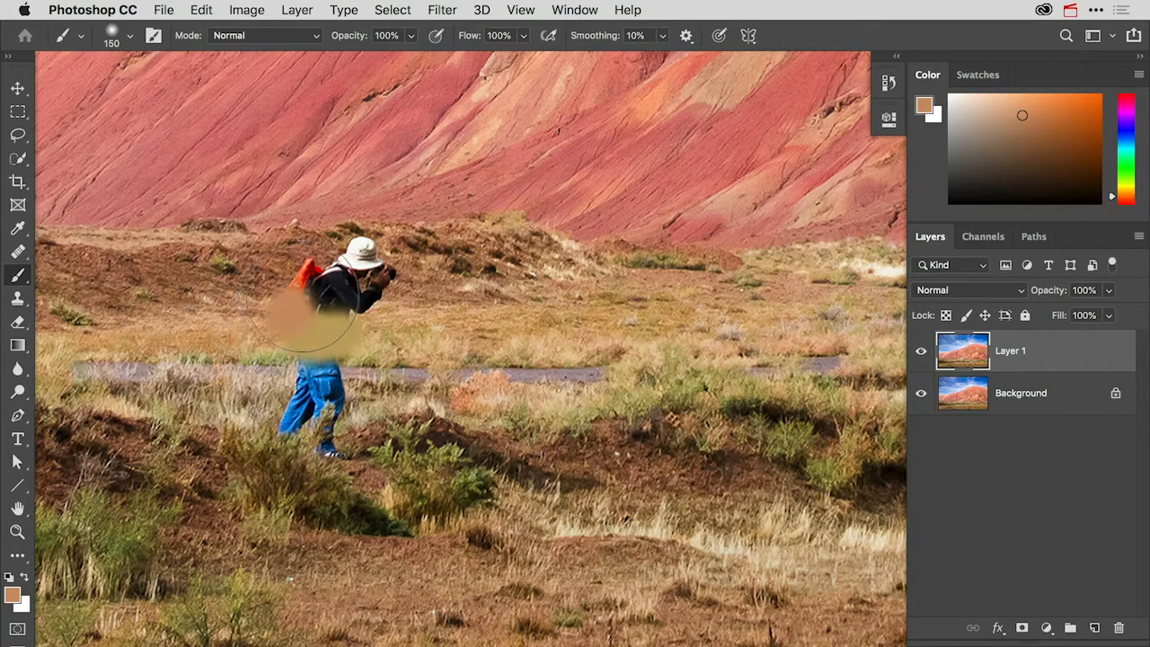
{"action": "left_click", "coordinate": [234, 284], "text": "alt"}
{"action": "left_click_drag", "start_coordinate": [286, 301], "coordinate": [316, 270]}
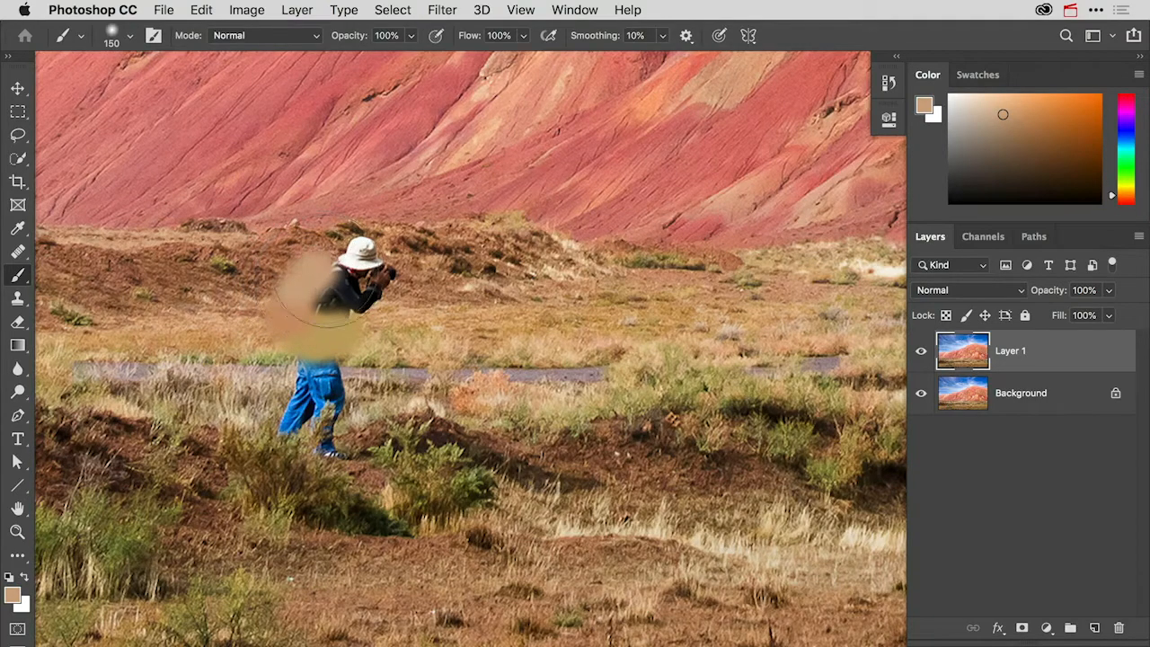
Step: Paint over the photographer's upper body, camera and hat with brown tones sampled from the adjacent dirt
{"action": "left_click", "coordinate": [435, 294], "text": "alt"}
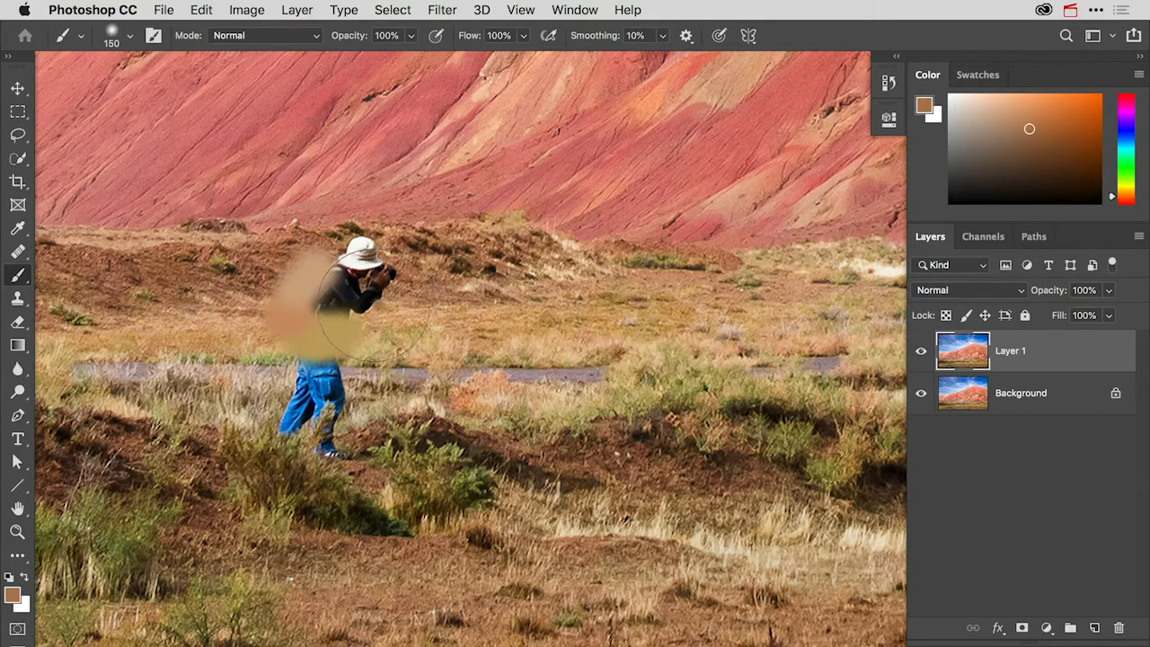
{"action": "mouse_move", "coordinate": [378, 302]}
{"action": "left_mouse_down"}
{"action": "mouse_move", "coordinate": [335, 305]}
{"action": "mouse_move", "coordinate": [335, 292]}
{"action": "mouse_move", "coordinate": [327, 306]}
{"action": "mouse_move", "coordinate": [396, 278]}
{"action": "mouse_move", "coordinate": [374, 276]}
{"action": "mouse_move", "coordinate": [354, 250]}
{"action": "mouse_move", "coordinate": [365, 250]}
{"action": "mouse_move", "coordinate": [352, 282]}
{"action": "left_mouse_up"}
{"action": "left_click", "coordinate": [422, 280], "text": "alt"}
{"action": "left_click", "coordinate": [419, 256], "text": "alt"}
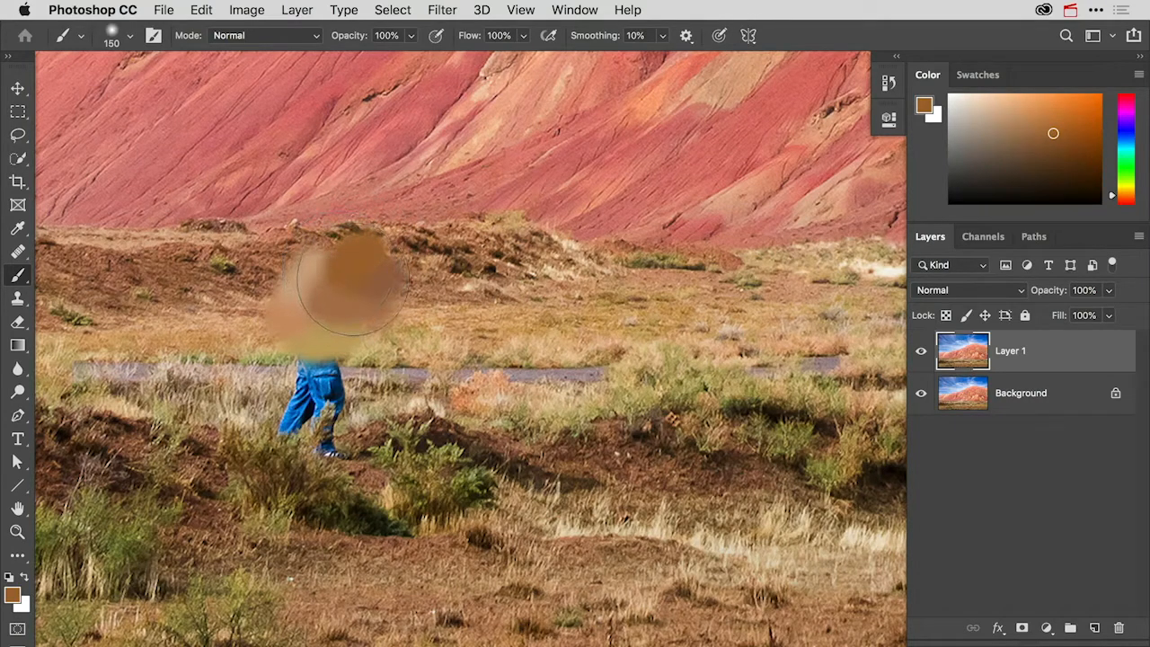
Step: Paint over the photographer's blue trousers and shoes with green, tan and brown tones sampled from the nearby grass and soil
{"action": "left_click", "coordinate": [401, 357], "text": "alt"}
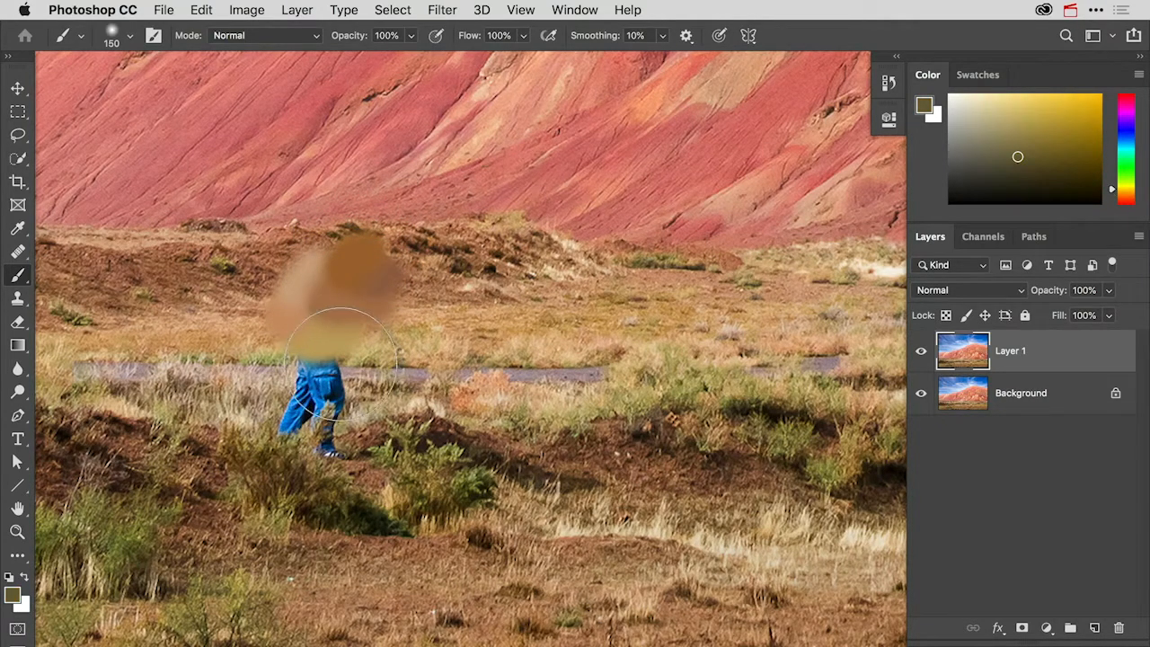
{"action": "mouse_move", "coordinate": [346, 352]}
{"action": "left_mouse_down"}
{"action": "mouse_move", "coordinate": [315, 360]}
{"action": "mouse_move", "coordinate": [337, 369]}
{"action": "mouse_move", "coordinate": [334, 396]}
{"action": "mouse_move", "coordinate": [316, 397]}
{"action": "mouse_move", "coordinate": [322, 409]}
{"action": "mouse_move", "coordinate": [288, 414]}
{"action": "mouse_move", "coordinate": [309, 403]}
{"action": "mouse_move", "coordinate": [304, 415]}
{"action": "mouse_move", "coordinate": [323, 441]}
{"action": "mouse_move", "coordinate": [333, 430]}
{"action": "left_mouse_up"}
{"action": "left_click", "coordinate": [375, 403], "text": "alt"}
{"action": "left_click", "coordinate": [252, 401], "text": "alt"}
{"action": "left_click", "coordinate": [375, 413], "text": "alt"}
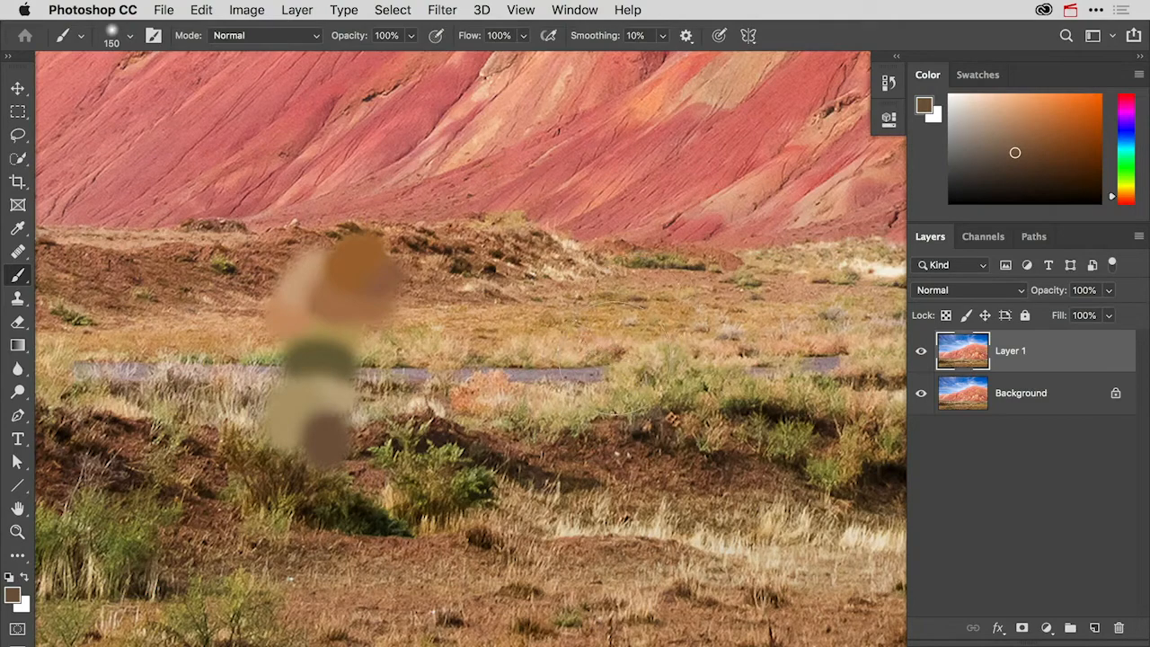
Step: Heal the middle of the painted area with the Healing Brush, sampling the road so that its strip and the grass continue
{"action": "key", "text": "j"}
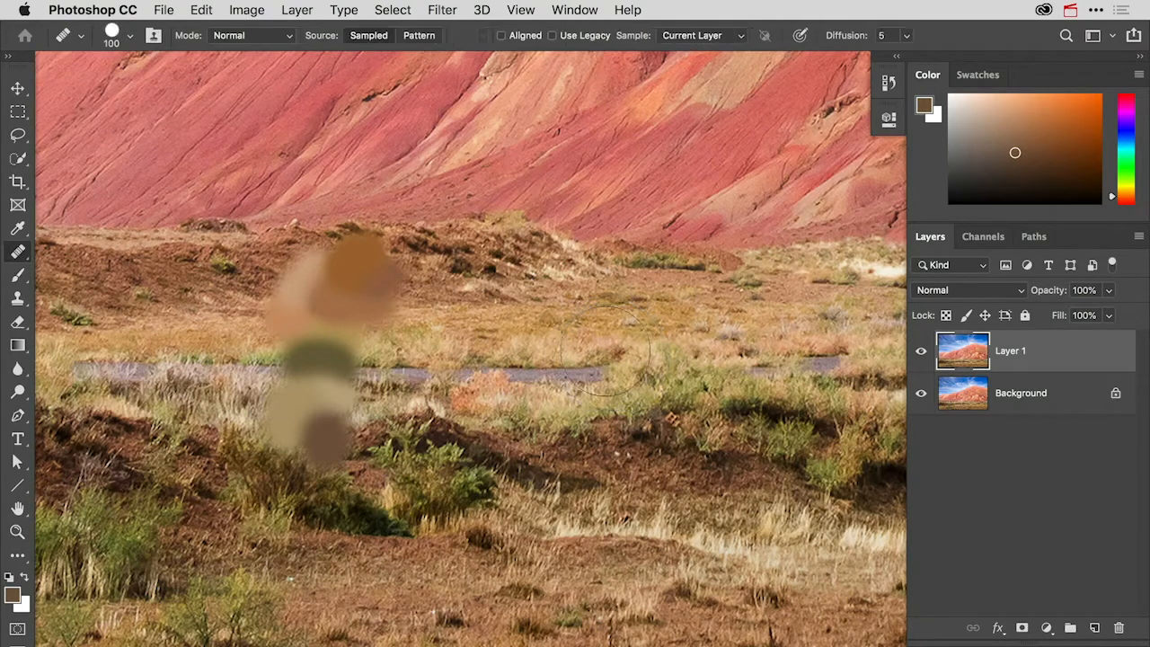
{"action": "left_click", "coordinate": [554, 376], "text": "alt"}
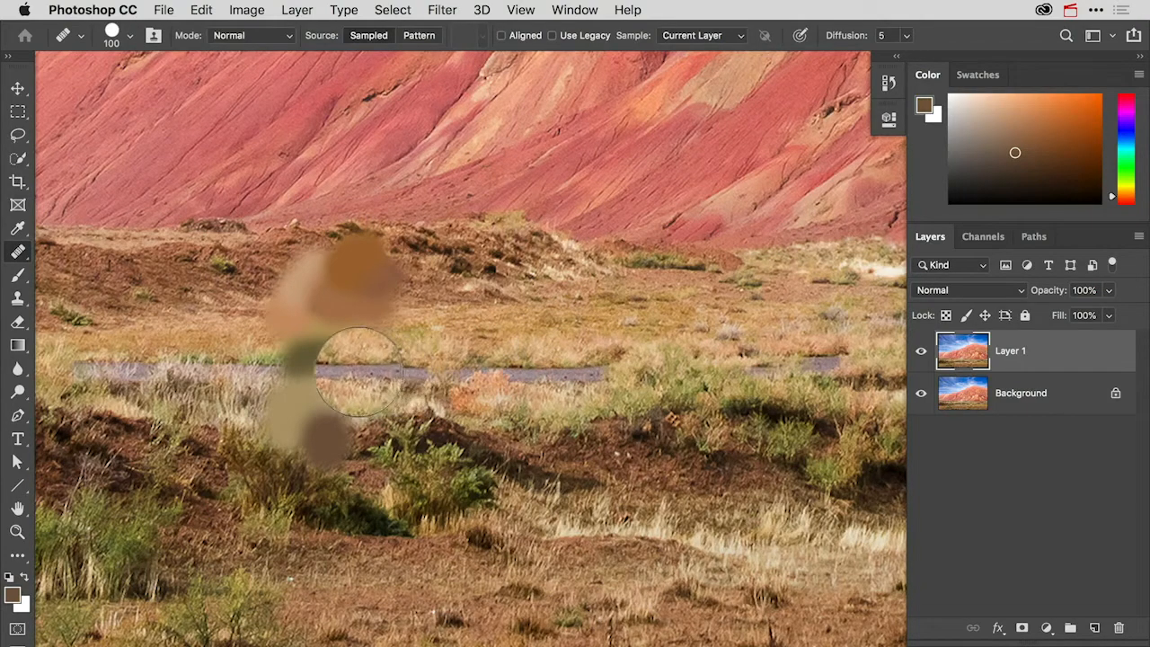
{"action": "mouse_move", "coordinate": [359, 375]}
{"action": "left_mouse_down"}
{"action": "mouse_move", "coordinate": [310, 394]}
{"action": "mouse_move", "coordinate": [280, 367]}
{"action": "mouse_move", "coordinate": [328, 364]}
{"action": "mouse_move", "coordinate": [310, 355]}
{"action": "mouse_move", "coordinate": [377, 341]}
{"action": "mouse_move", "coordinate": [286, 325]}
{"action": "mouse_move", "coordinate": [400, 310]}
{"action": "mouse_move", "coordinate": [369, 346]}
{"action": "mouse_move", "coordinate": [378, 312]}
{"action": "mouse_move", "coordinate": [265, 326]}
{"action": "mouse_move", "coordinate": [364, 293]}
{"action": "mouse_move", "coordinate": [396, 297]}
{"action": "left_mouse_up"}
Step: Heal the upper painted patch on the dirt ridge with the Healing Brush at size 70, sampling from the nearby dirt
{"action": "key", "text": "bracketleft"}
{"action": "key", "text": "bracketleft"}
{"action": "key", "text": "bracketleft"}
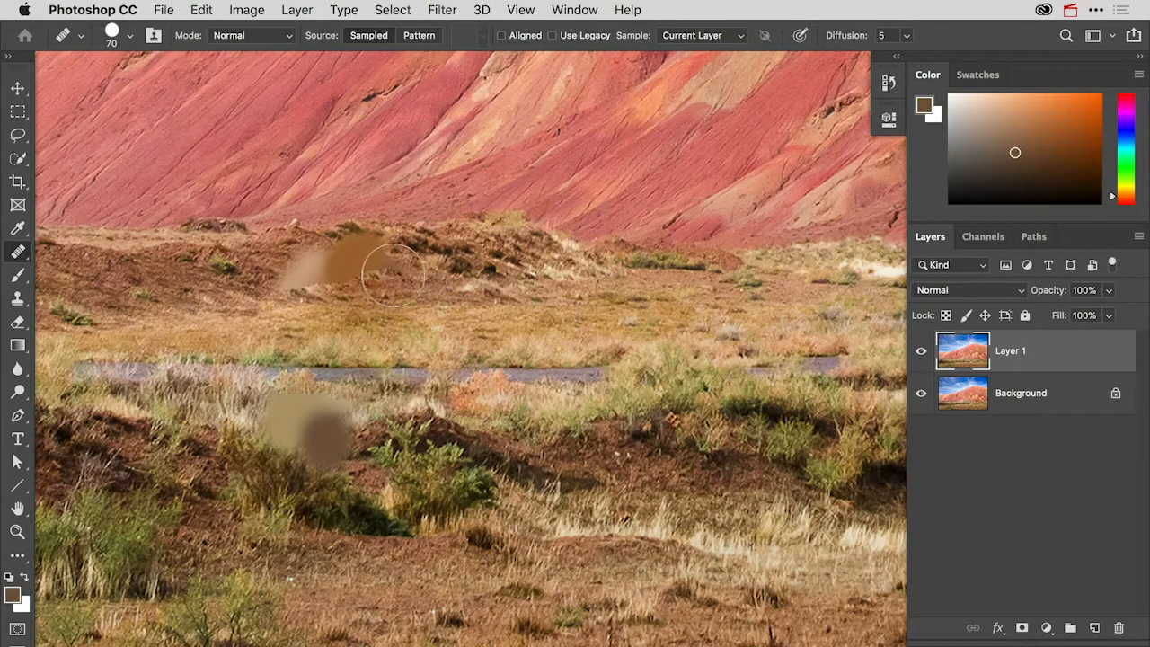
{"action": "mouse_move", "coordinate": [393, 273]}
{"action": "left_mouse_down"}
{"action": "mouse_move", "coordinate": [367, 251]}
{"action": "mouse_move", "coordinate": [357, 270]}
{"action": "mouse_move", "coordinate": [349, 261]}
{"action": "left_mouse_up"}
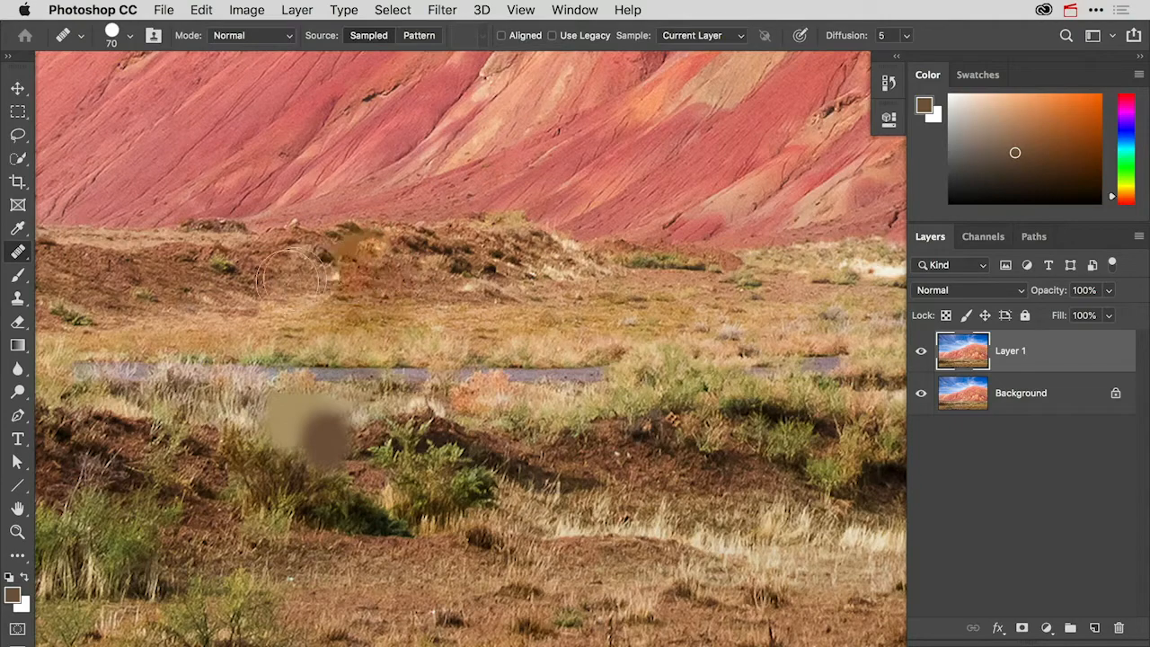
{"action": "left_click", "coordinate": [213, 292], "text": "alt"}
{"action": "mouse_move", "coordinate": [287, 285]}
{"action": "left_mouse_down"}
{"action": "mouse_move", "coordinate": [279, 292]}
{"action": "mouse_move", "coordinate": [288, 274]}
{"action": "left_mouse_up"}
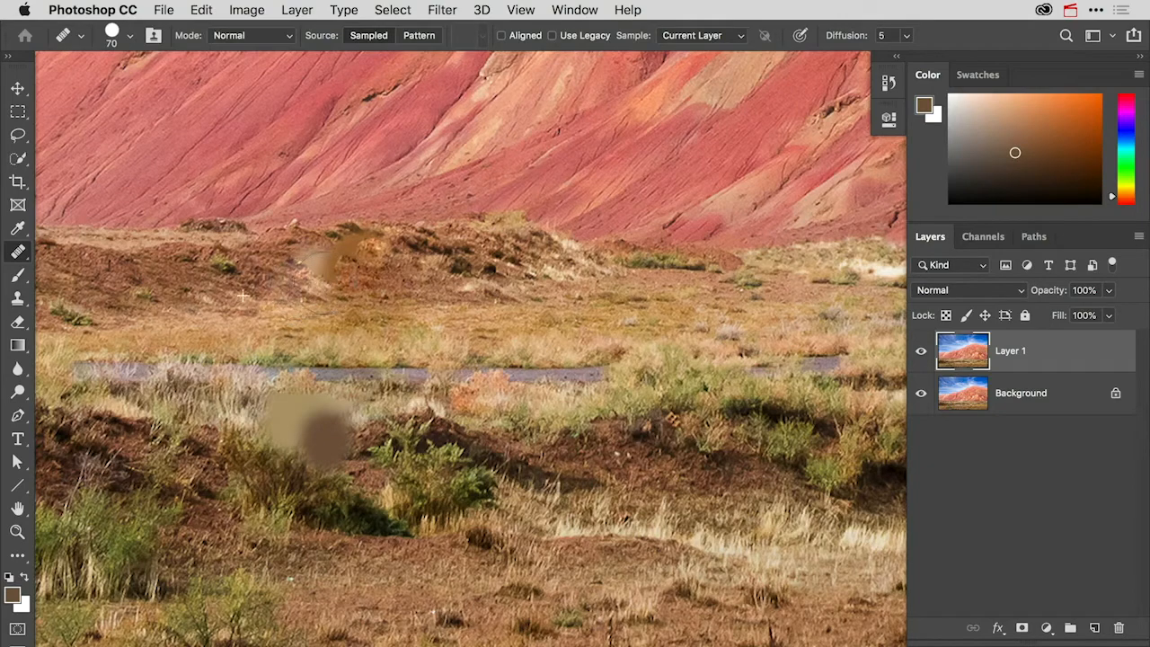
{"action": "left_click", "coordinate": [240, 292], "text": "alt"}
{"action": "left_click", "coordinate": [376, 281]}
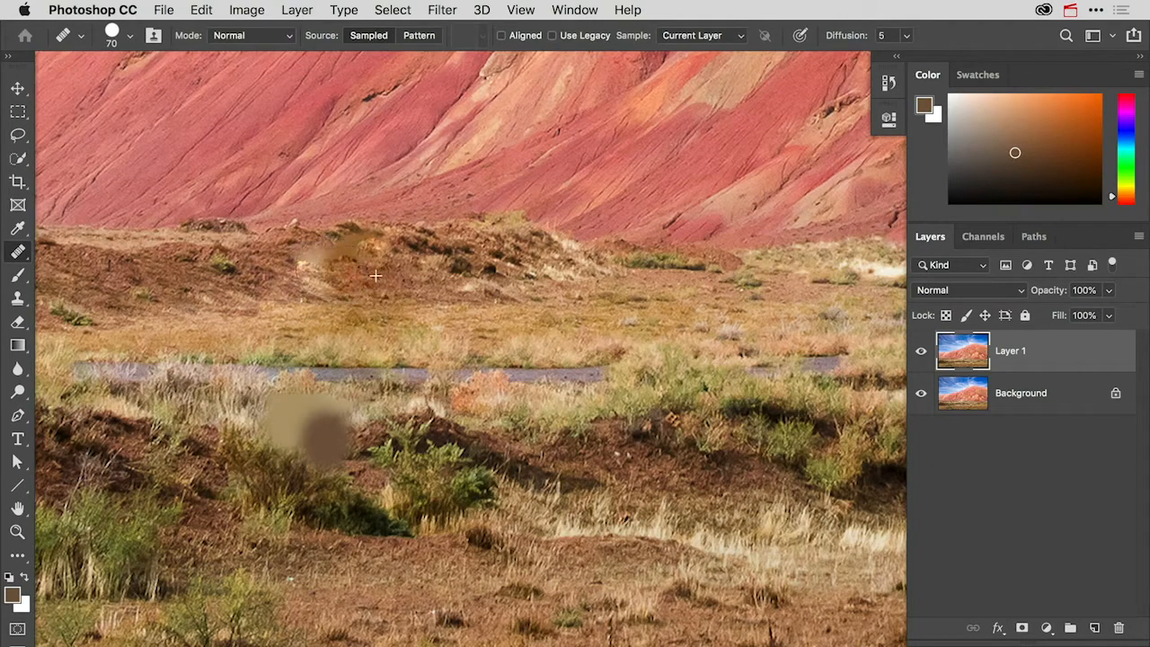
{"action": "left_click", "coordinate": [372, 262], "text": "alt"}
{"action": "left_click_drag", "start_coordinate": [356, 255], "coordinate": [328, 255]}
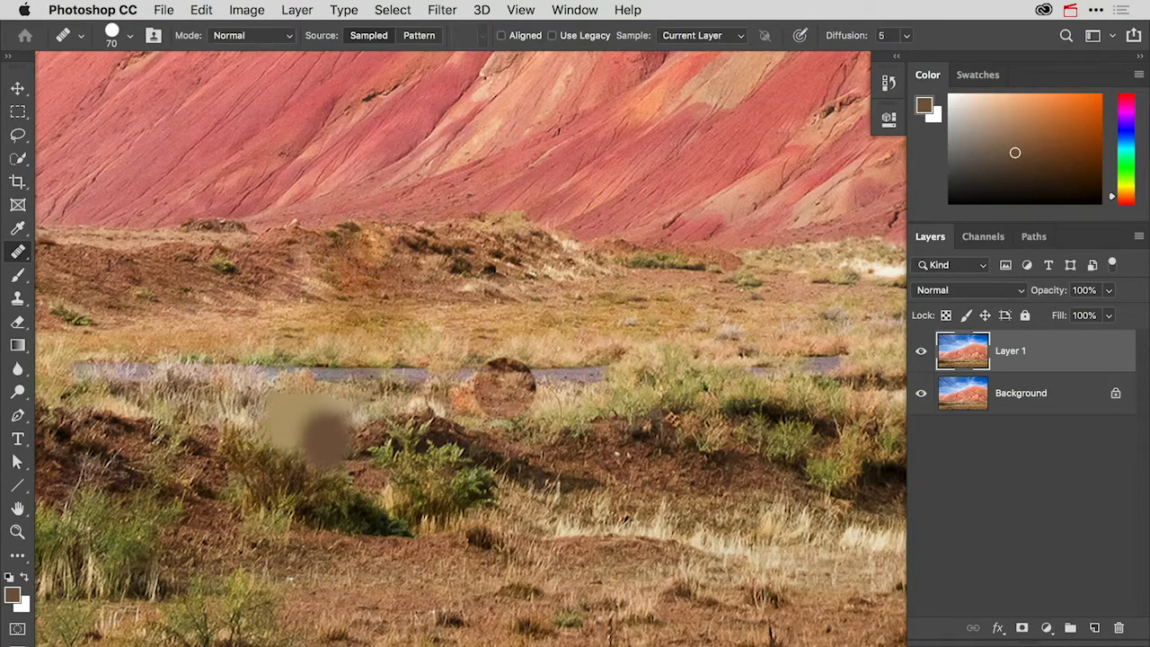
Step: Heal the lower painted patch above the bushes with texture sampled from the surrounding soil and dry grass
{"action": "left_click", "coordinate": [581, 454], "text": "alt"}
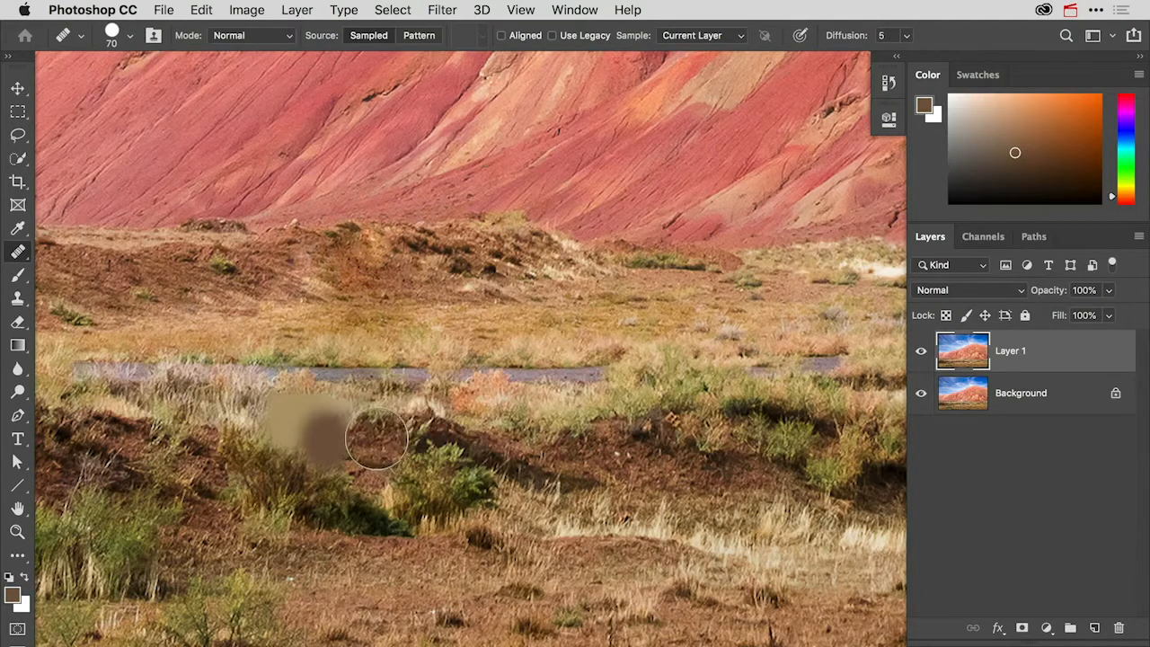
{"action": "left_click_drag", "start_coordinate": [364, 443], "coordinate": [290, 445]}
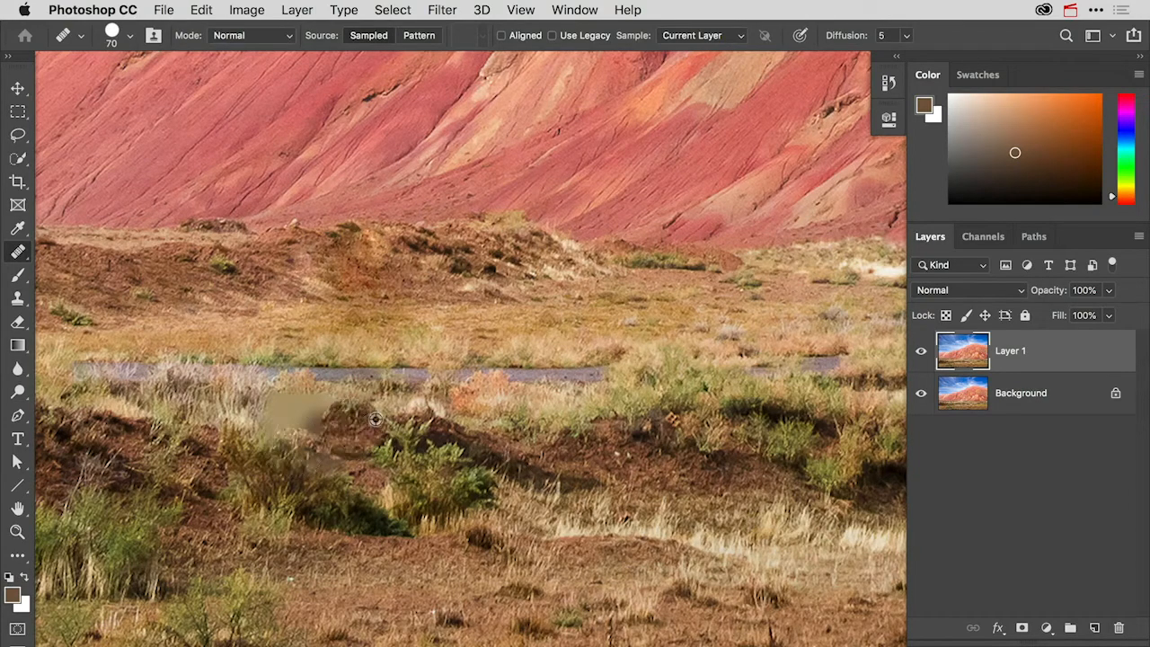
{"action": "mouse_move", "coordinate": [363, 420]}
{"action": "left_mouse_down"}
{"action": "mouse_move", "coordinate": [275, 405]}
{"action": "mouse_move", "coordinate": [321, 405]}
{"action": "mouse_move", "coordinate": [283, 425]}
{"action": "mouse_move", "coordinate": [314, 431]}
{"action": "mouse_move", "coordinate": [328, 412]}
{"action": "left_mouse_up"}
{"action": "left_click", "coordinate": [257, 414], "text": "alt"}
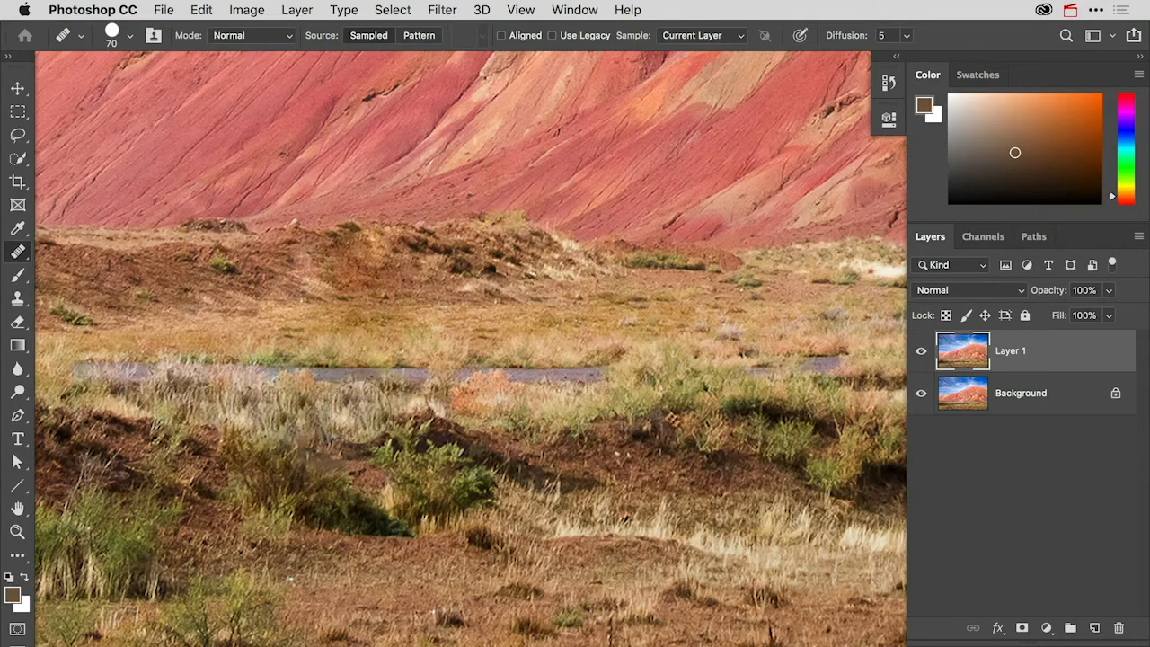
Step: Heal the remaining blotches among the dry bushes below the road strip with texture sampled from the adjacent bush
{"action": "left_click", "coordinate": [287, 428]}
{"action": "left_click", "coordinate": [264, 429], "text": "alt"}
{"action": "left_click_drag", "start_coordinate": [305, 457], "coordinate": [337, 468]}
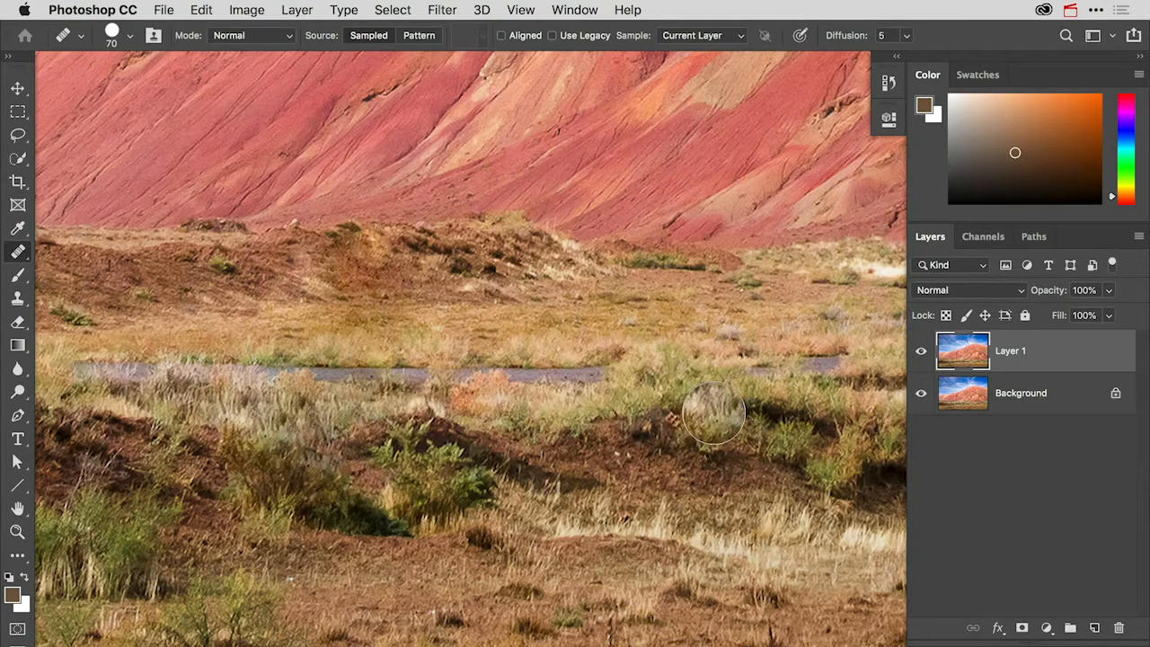
Step: Compare the whole retouched photo with the original by hiding and showing Layer 1 twice
{"action": "key", "text": "super+0"}
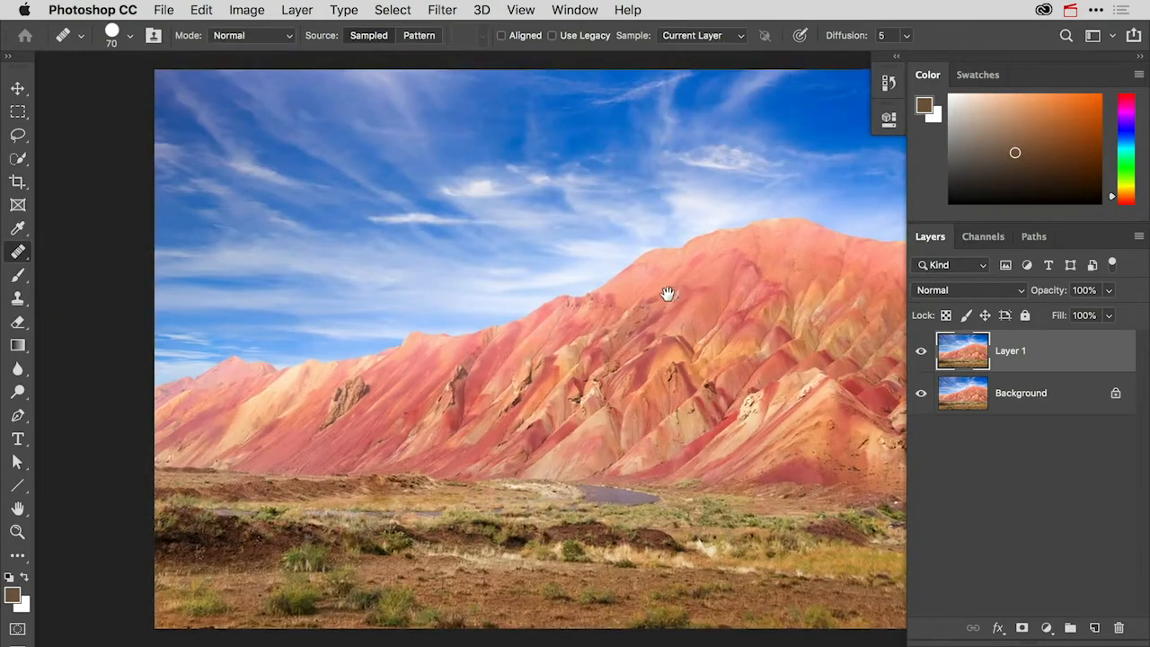
{"action": "left_click_drag", "start_coordinate": [667, 296], "coordinate": [566, 298]}
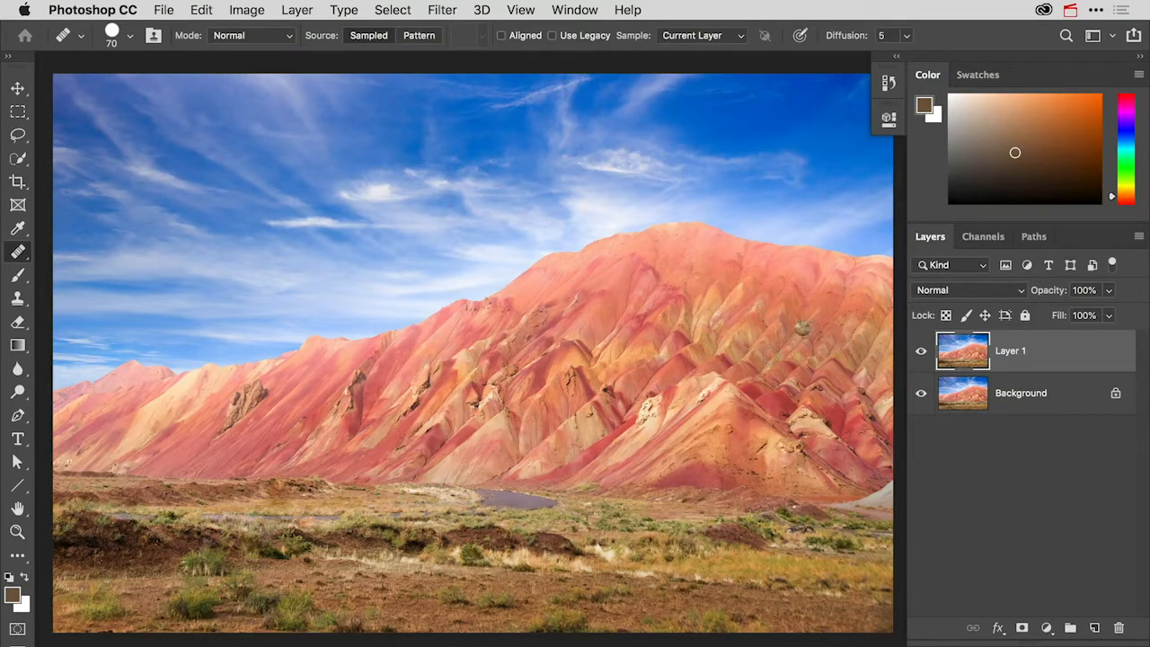
{"action": "left_click", "coordinate": [921, 353]}
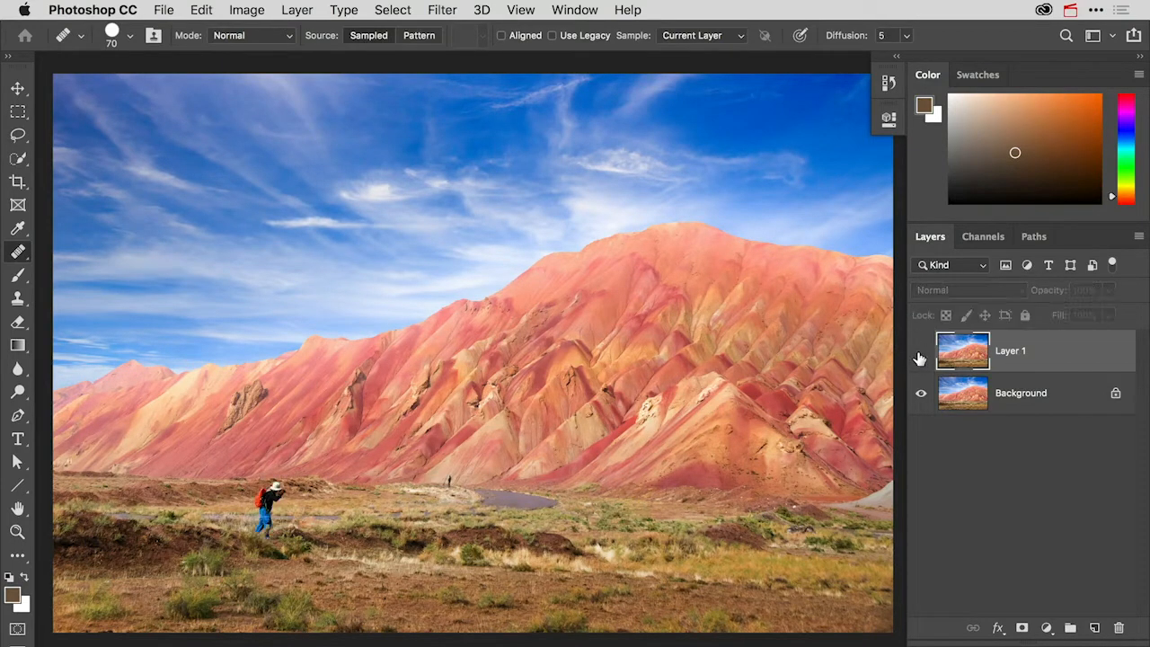
{"action": "left_click", "coordinate": [921, 353]}
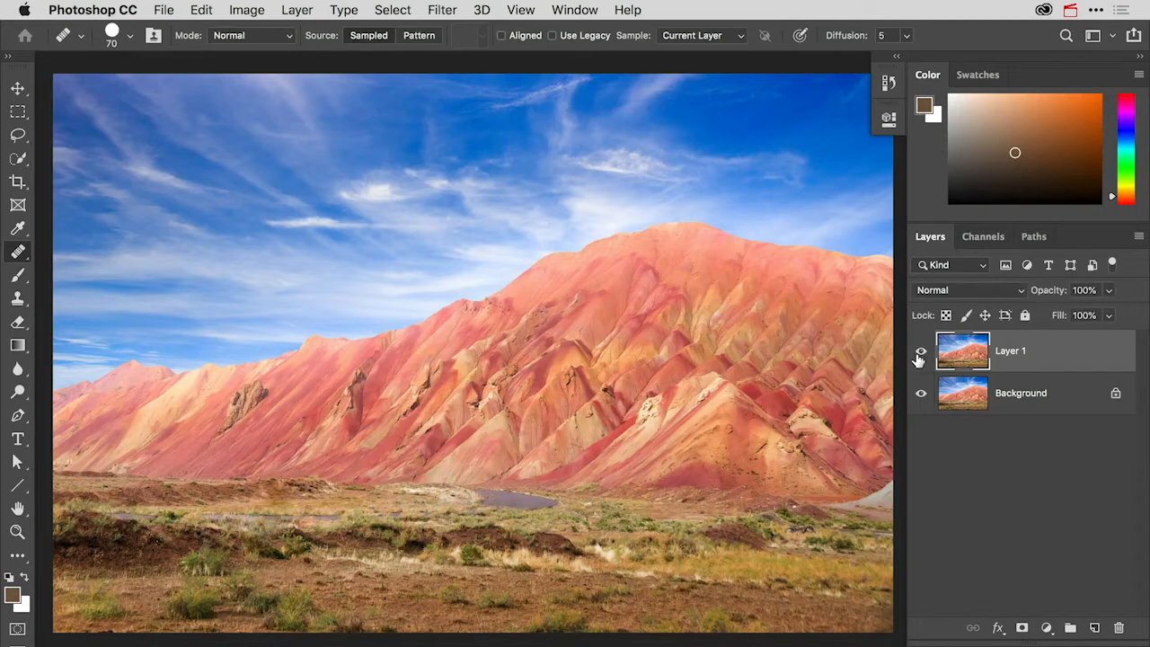
{"action": "left_click", "coordinate": [921, 353]}
{"action": "left_click", "coordinate": [921, 353]}
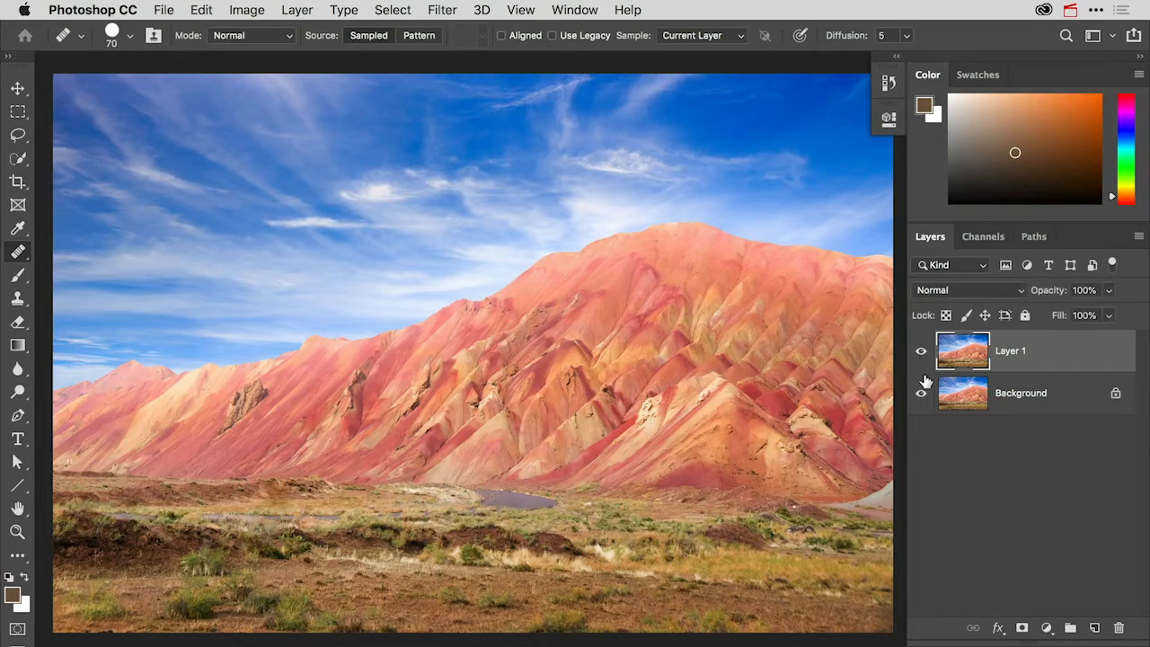